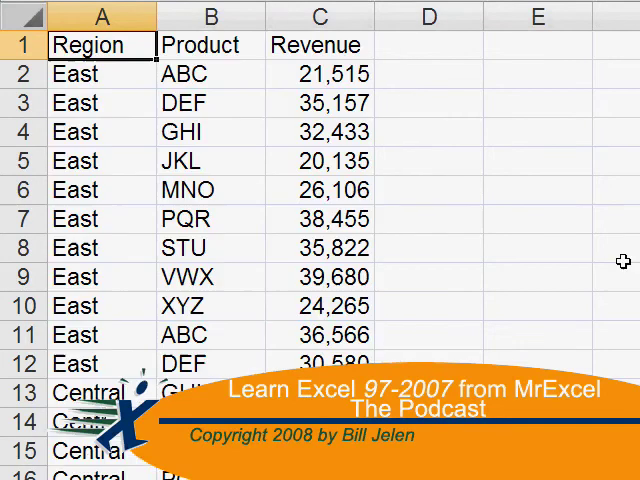
# Step: Format the seven-column numeric data as a table with Ctrl+T
pyautogui.hotkey('ctrl', 't')
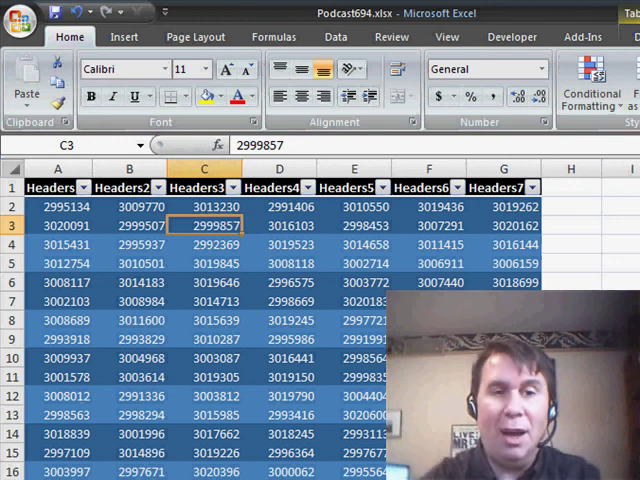
# Step: Show the ribbon key tips, switch to the Data tab's key tips, then back out
pyautogui.press('alt')
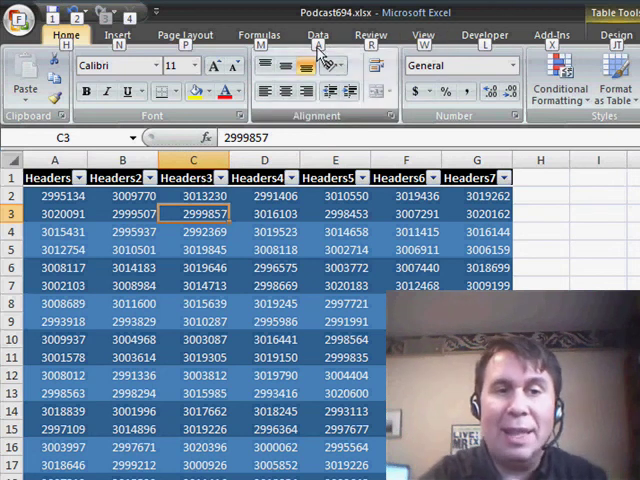
pyautogui.press('a')
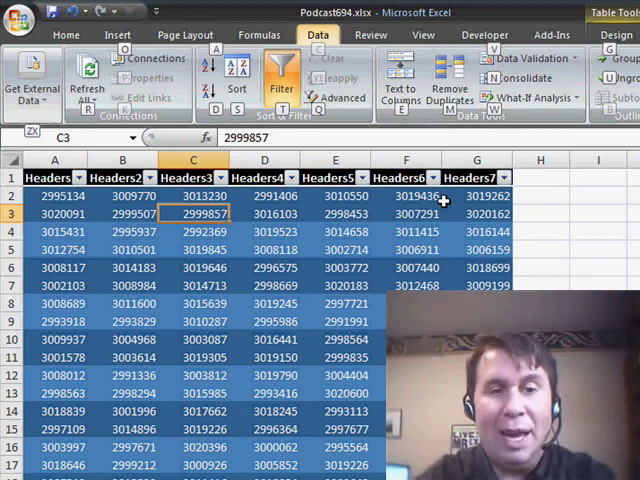
pyautogui.press('Escape')
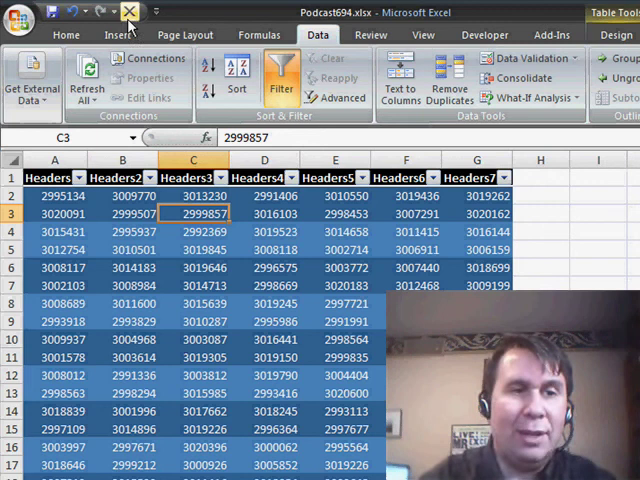
# Step: Add Calculate Now through Insert Hyperlink from the popular commands to the Quick Access Toolbar
pyautogui.rightClick(115, 18)
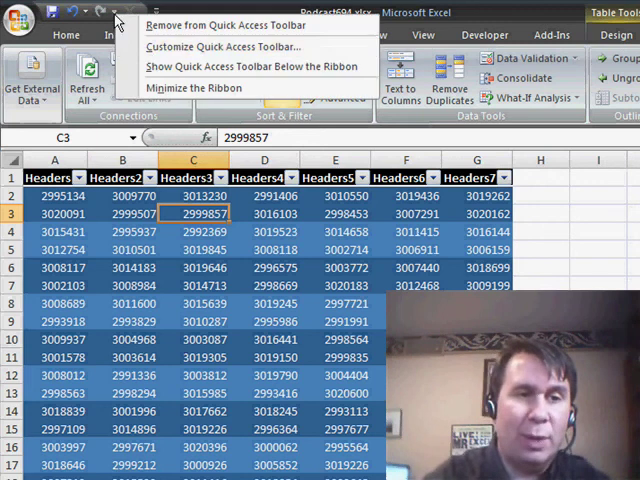
pyautogui.click(152, 48)
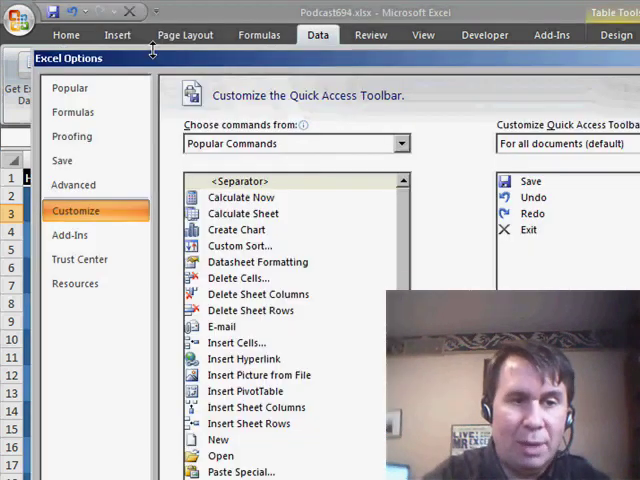
pyautogui.click(101, 136)
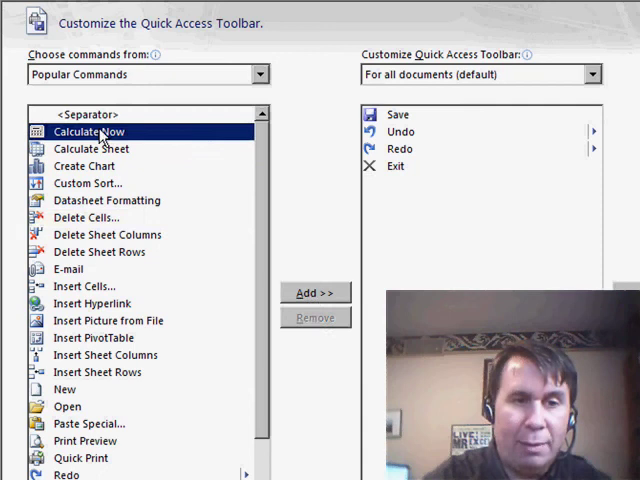
pyautogui.click(314, 293)
pyautogui.doubleClick(314, 293)
pyautogui.click(314, 293)
pyautogui.click(314, 293)
pyautogui.click(314, 293)
pyautogui.click(314, 293)
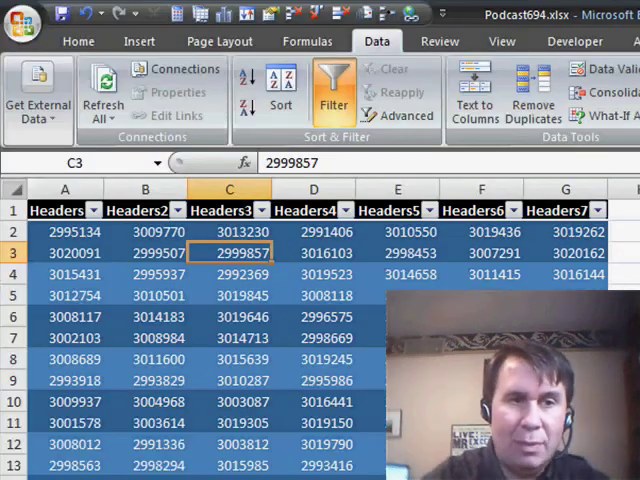
pyautogui.press('alt')
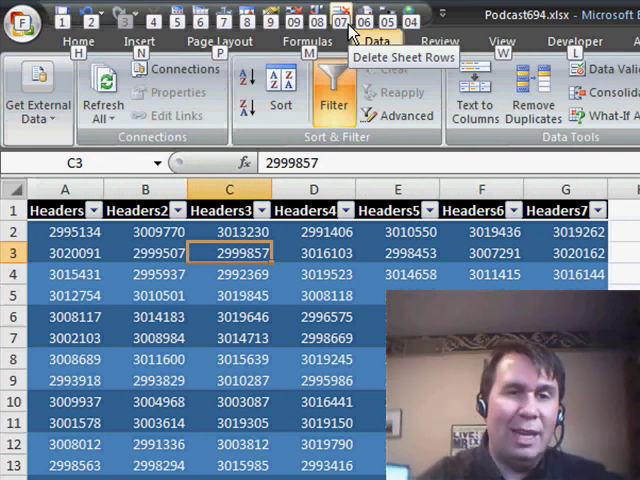
# Step: Hide and redisplay the key tips numbering the Quick Access Toolbar commands
pyautogui.press('Escape')
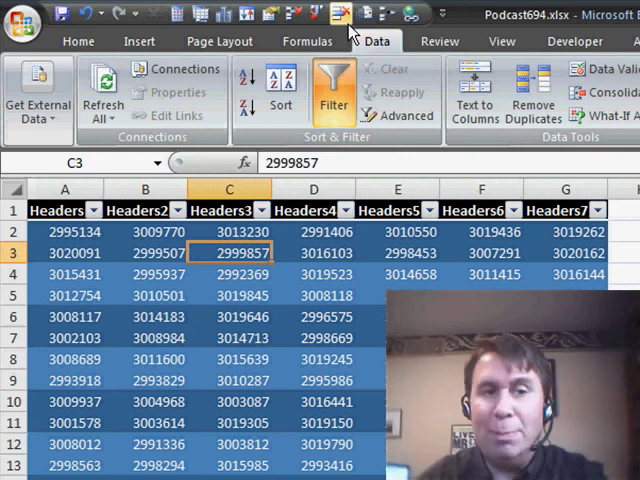
pyautogui.press('alt')
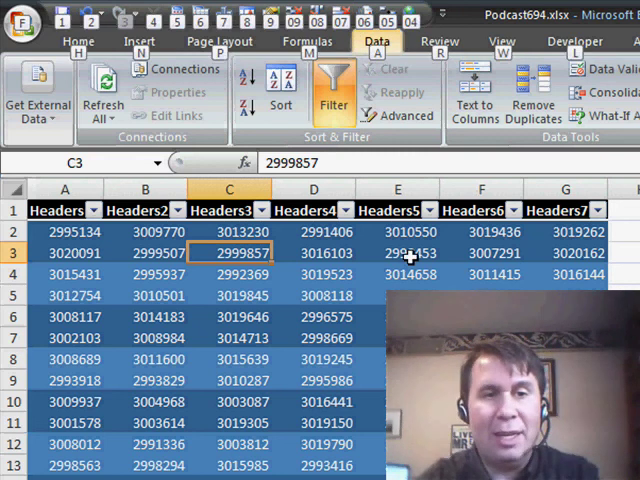